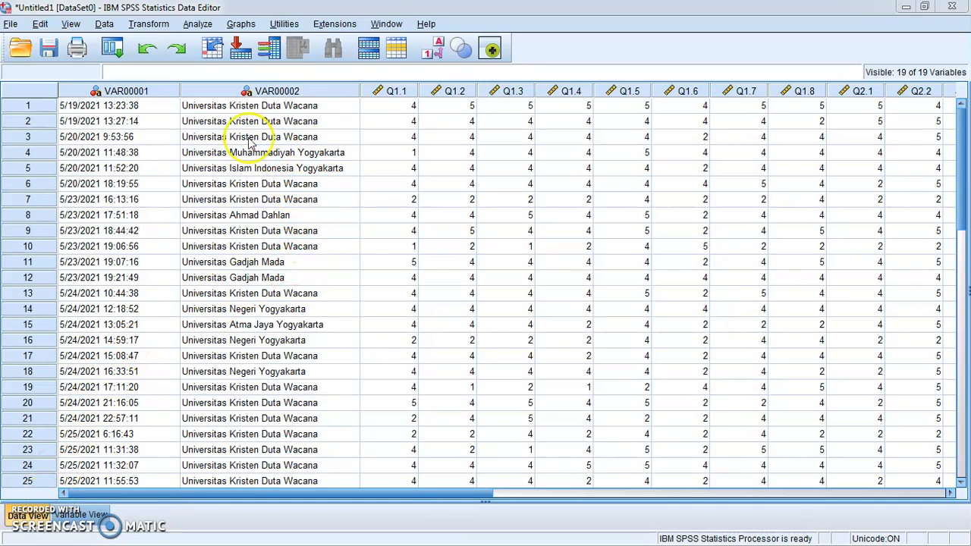
Step: Run a two-tailed bivariate Pearson correlation between SLMTOTAL and SETOTAL with significant correlations flagged, and view the output table
left_click(199, 25)
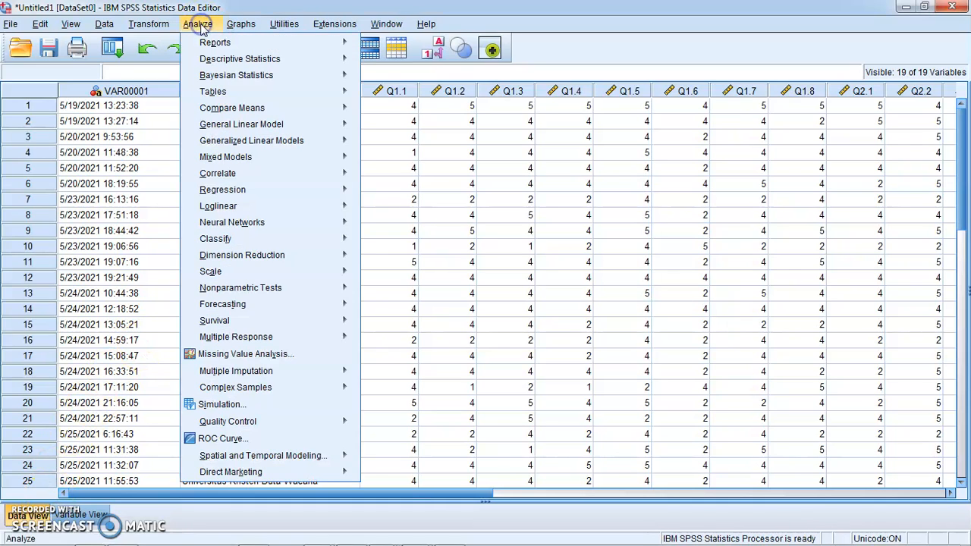
mouse_move(237, 174)
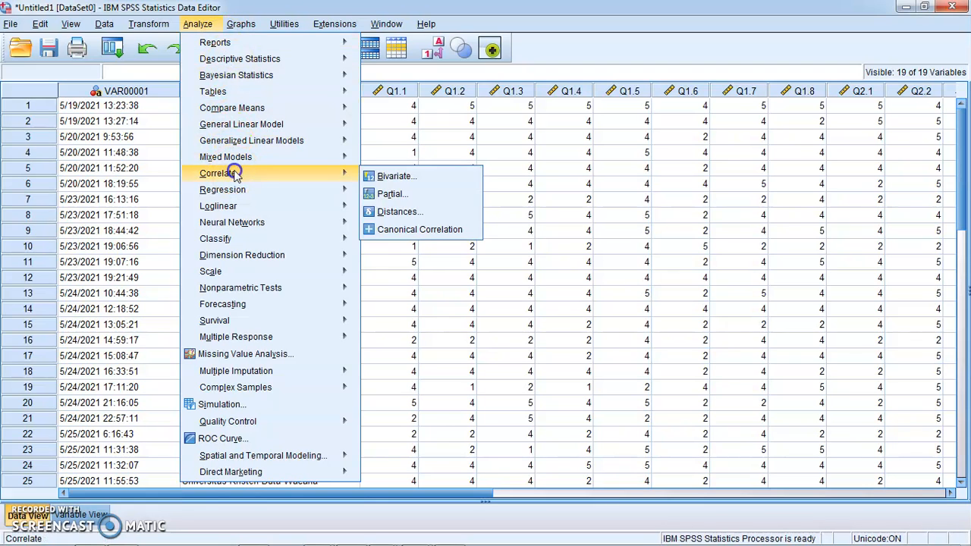
left_click(394, 177)
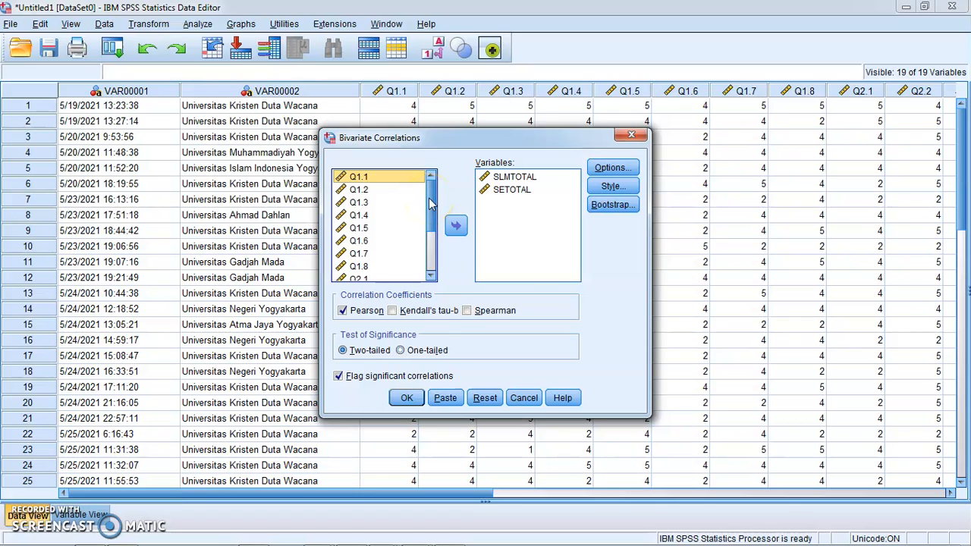
left_click(514, 191)
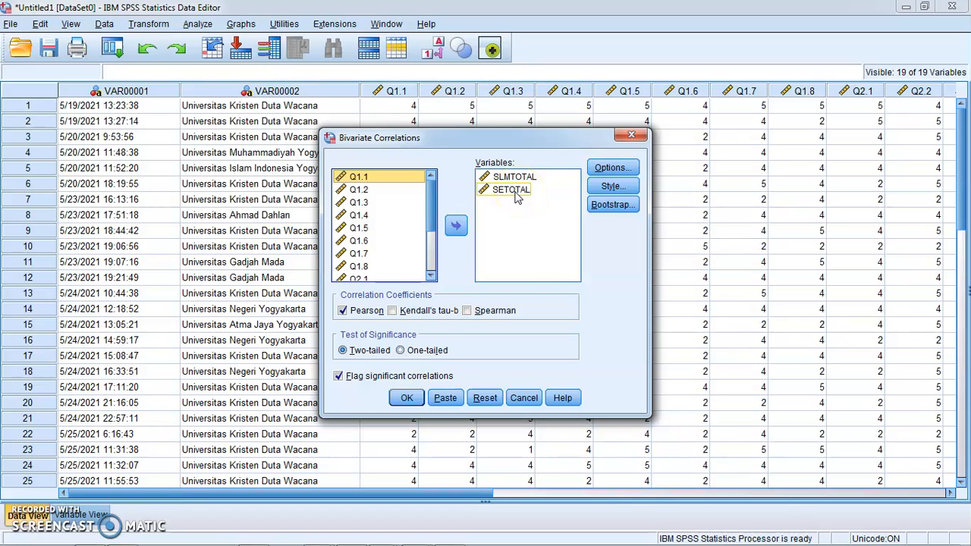
left_click(428, 191)
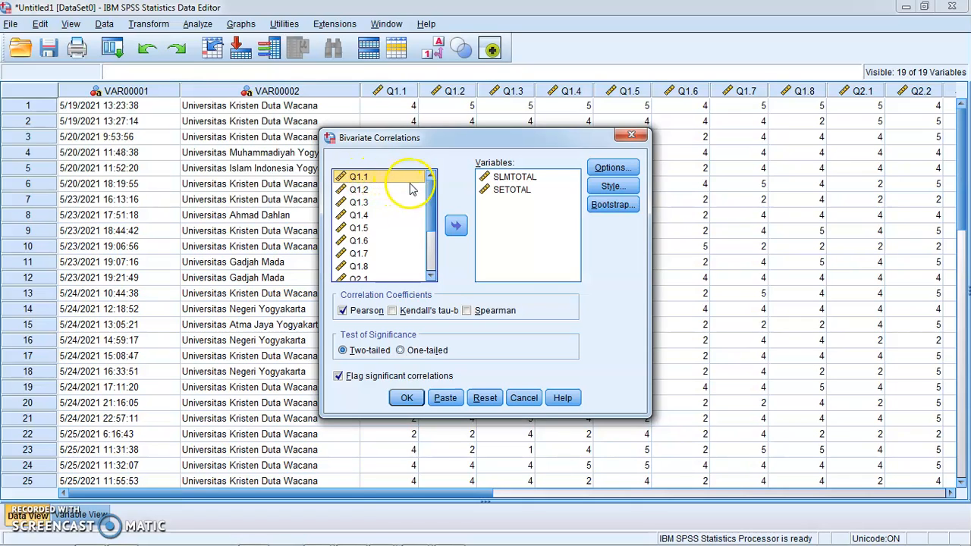
left_click_drag(431, 201, 429, 222)
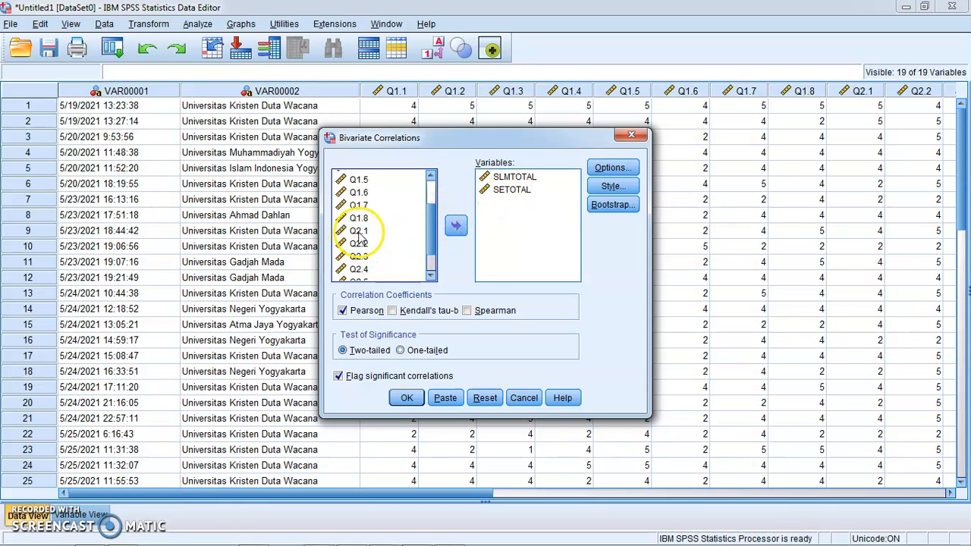
left_click(432, 266)
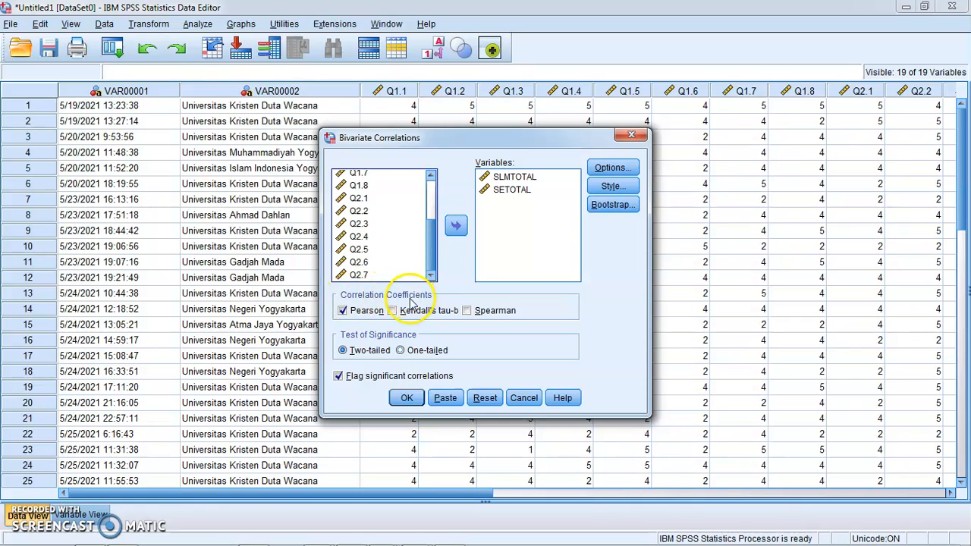
left_click(342, 311)
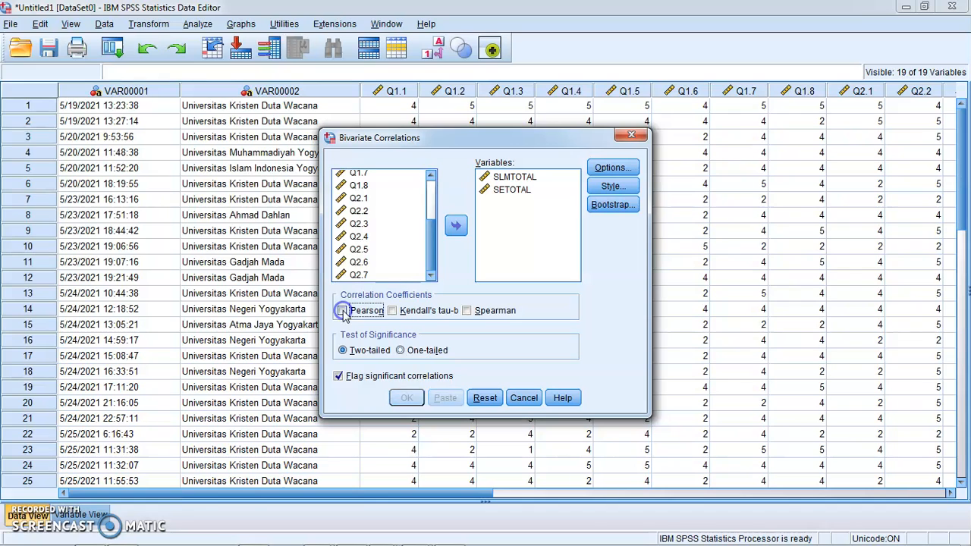
left_click(342, 311)
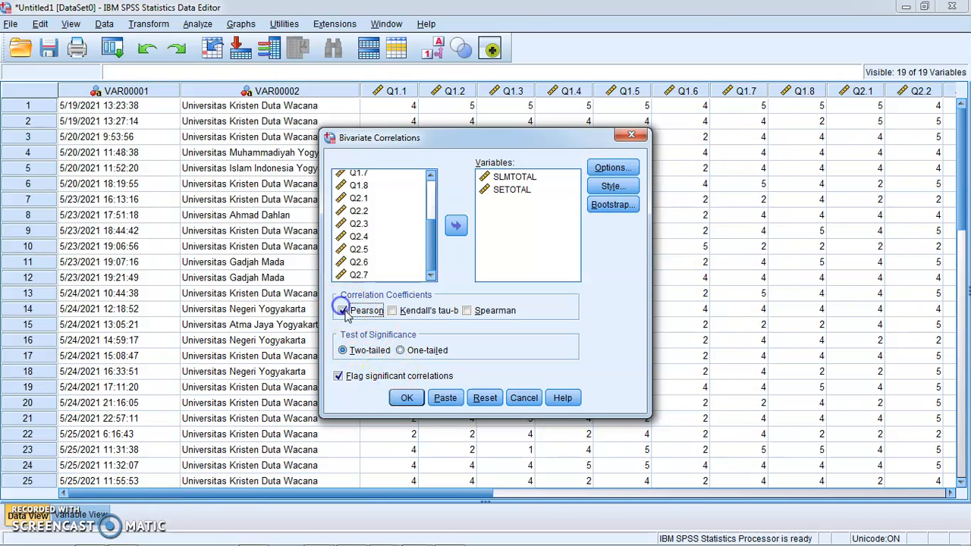
left_click(407, 398)
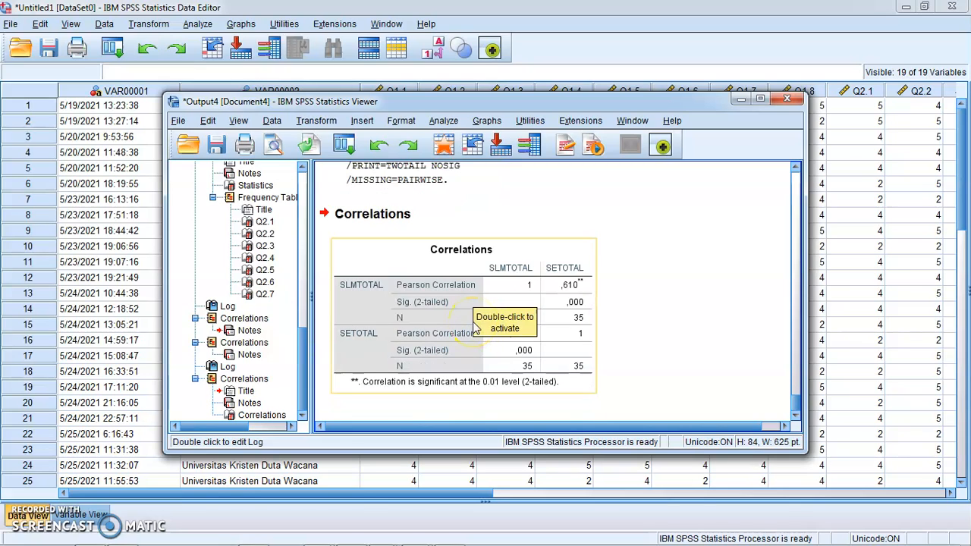
scroll(476, 326, "up", 2)
scroll(476, 326, "down", 2)
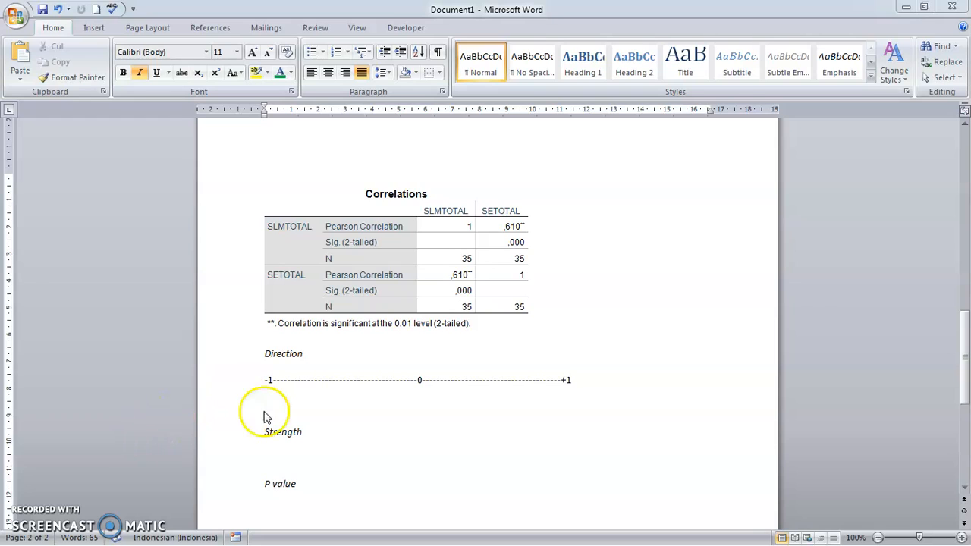
Step: Switch to the Word document and enter ,610 beneath the Direction scale, between 0 and +1
left_click(439, 395)
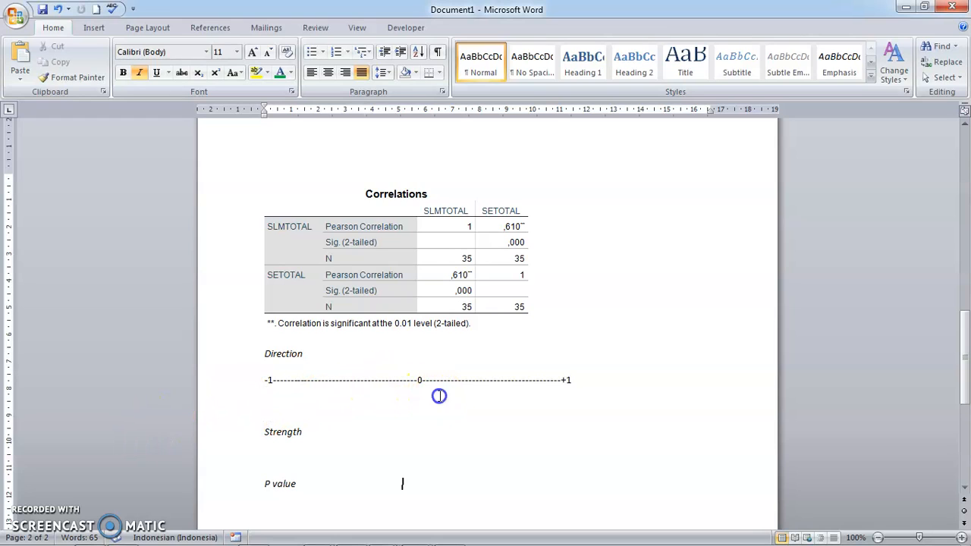
left_click(323, 392)
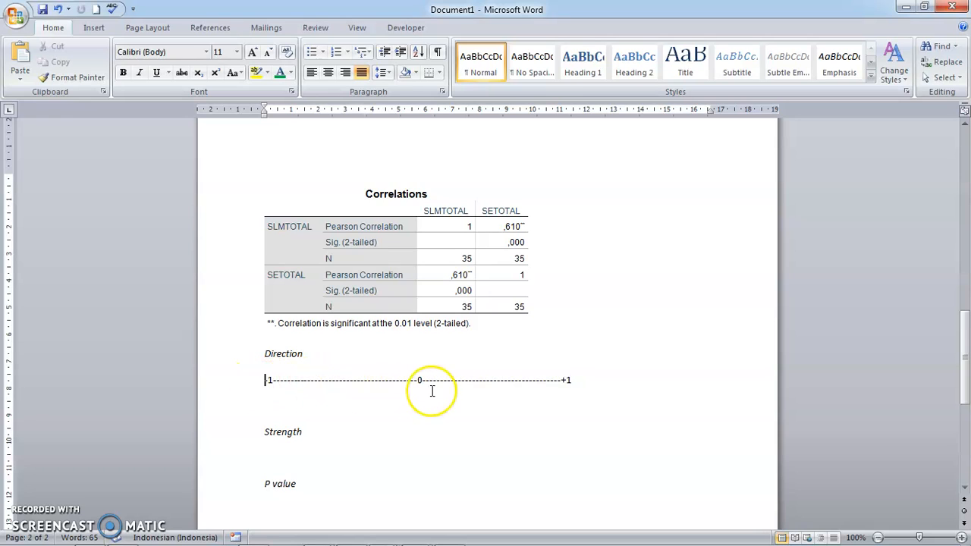
left_click(409, 380)
left_click(269, 379)
type("-1-")
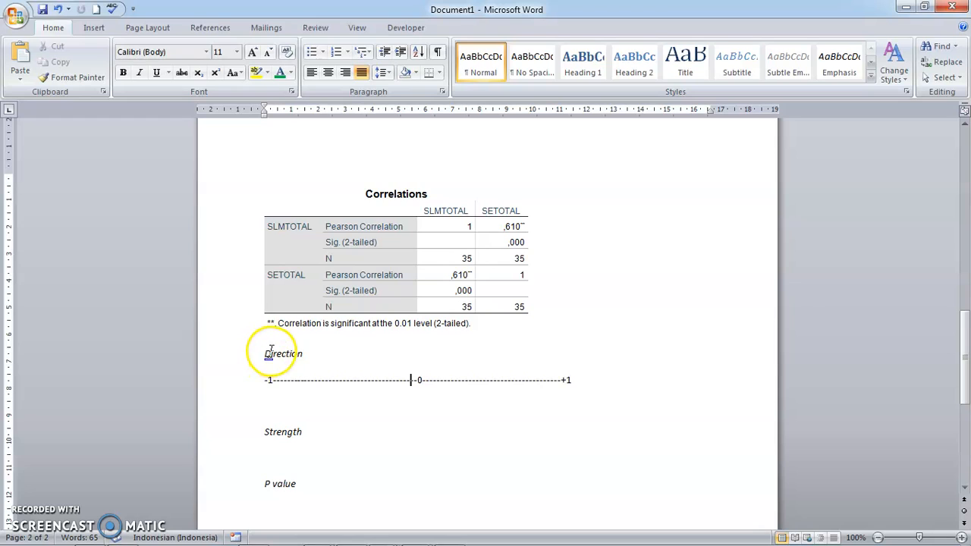
left_click(431, 411)
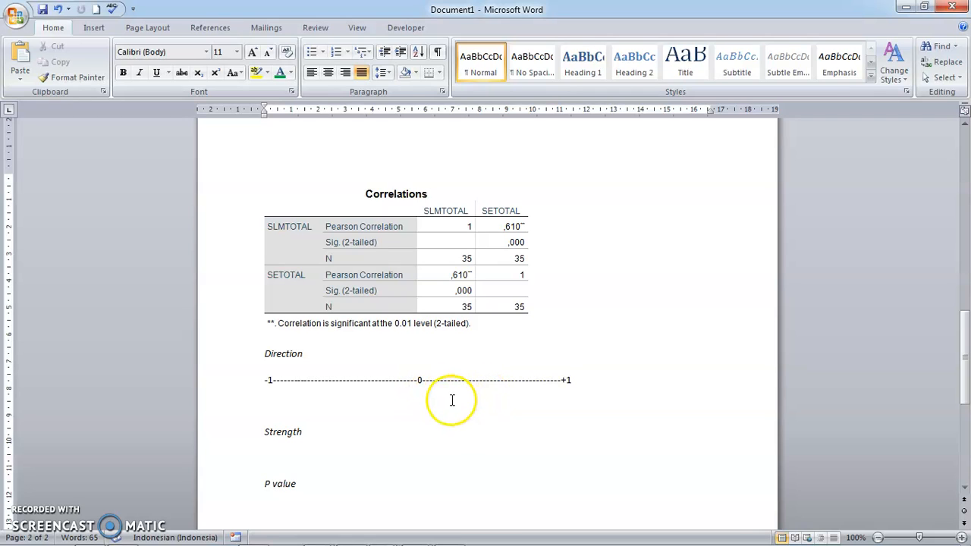
left_click(490, 402)
left_click(465, 409)
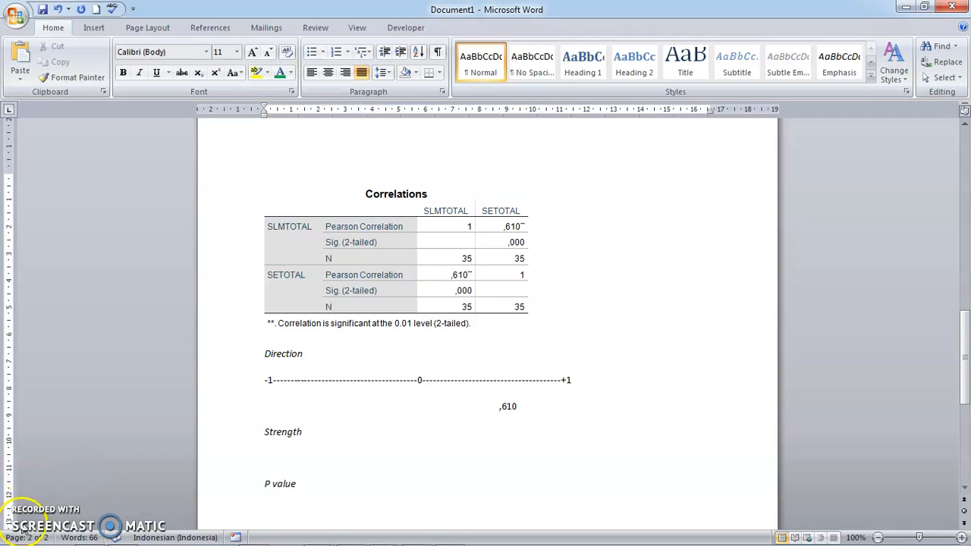
key("Delete")
type(",")
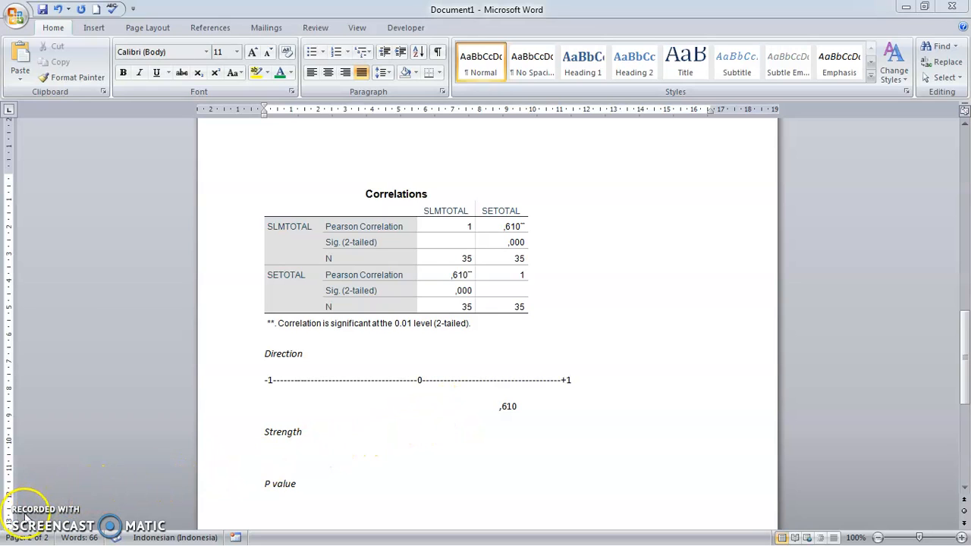
Step: Paste a copy of the -1 to +1 scale with its ,610 marker under the Strength heading
key("ctrl+v")
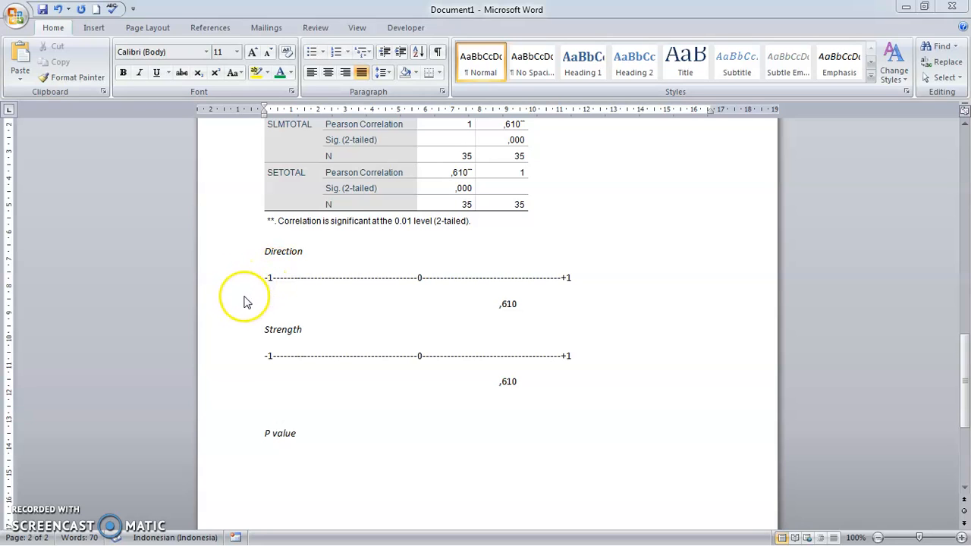
left_click(276, 361)
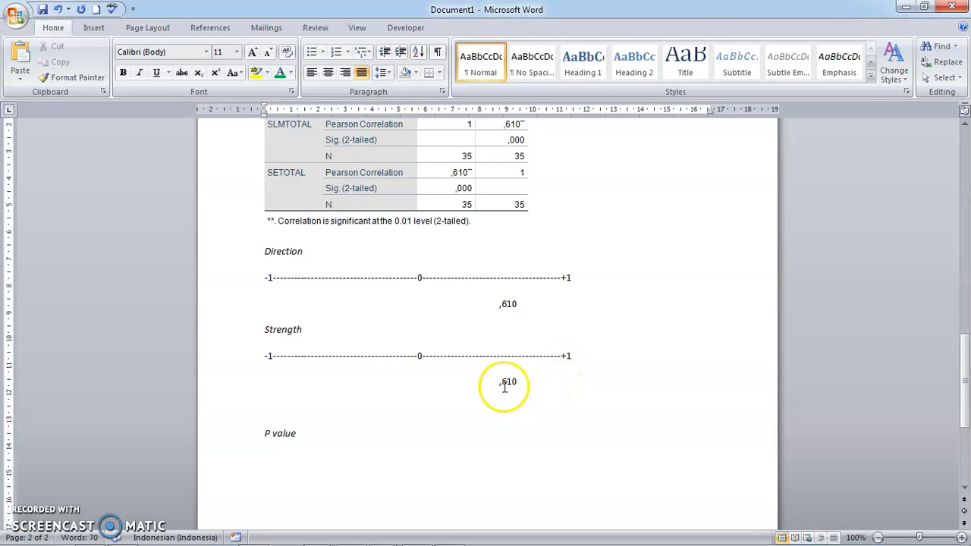
scroll(505, 385, "up", 1)
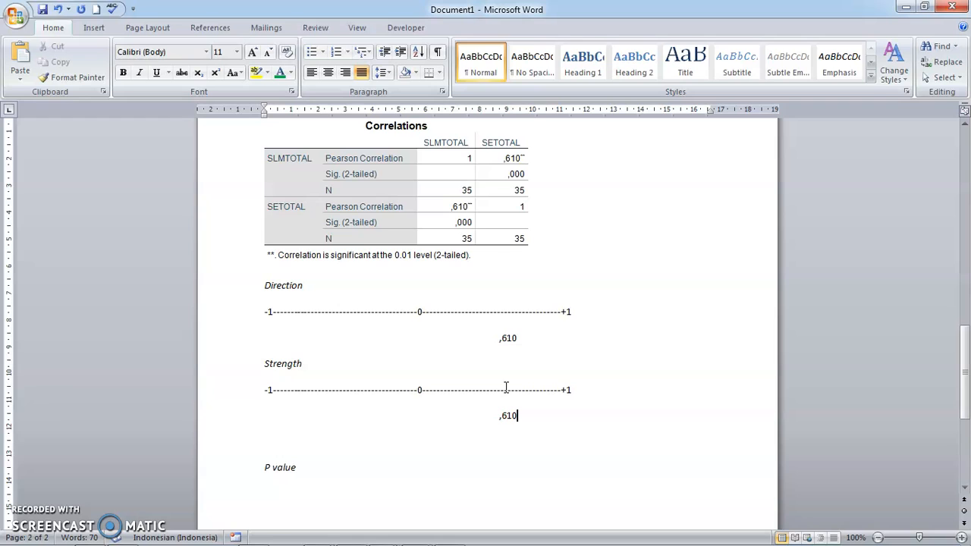
scroll(509, 405, "down", 1)
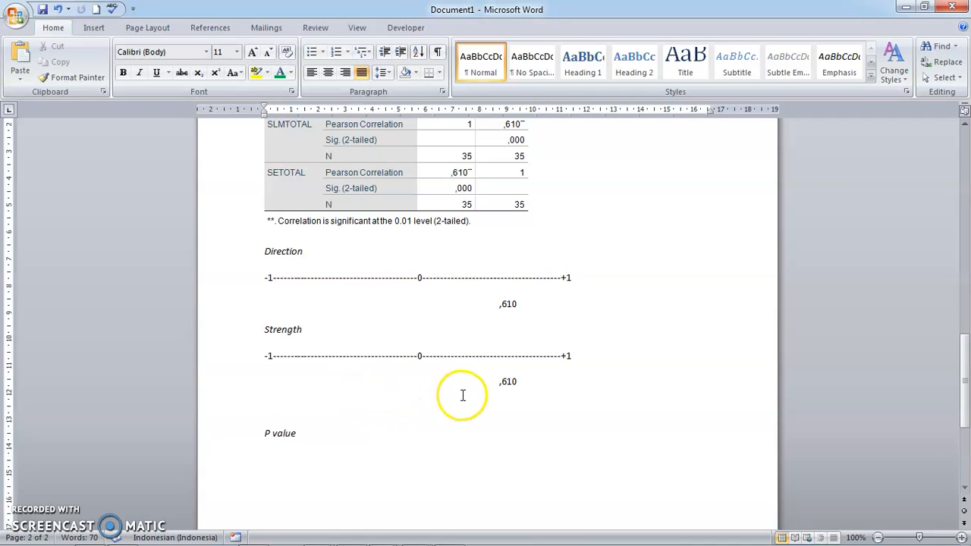
Step: Enter ,910 below the Strength scale, near its -1 end, as a second example marker
left_click(295, 379)
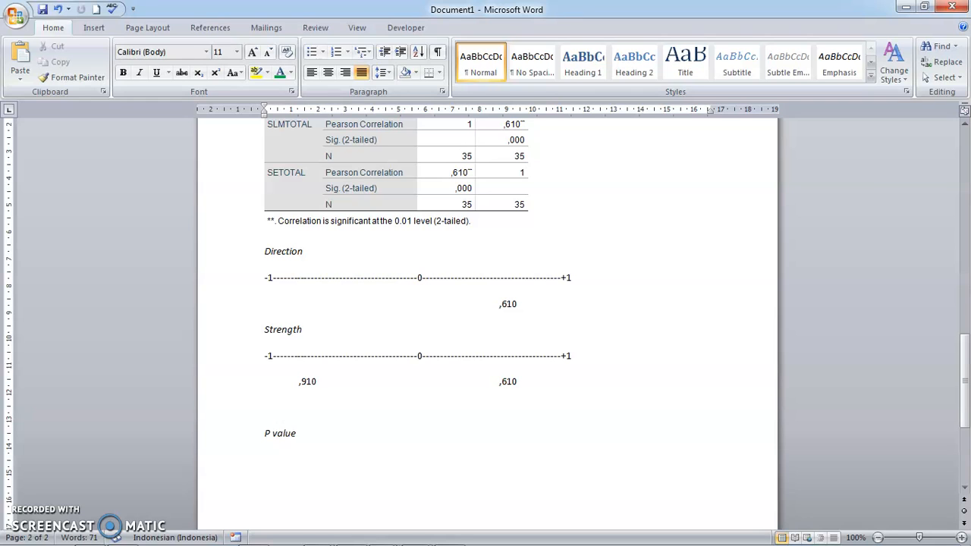
scroll(271, 396, "up", 1)
scroll(271, 396, "down", 2)
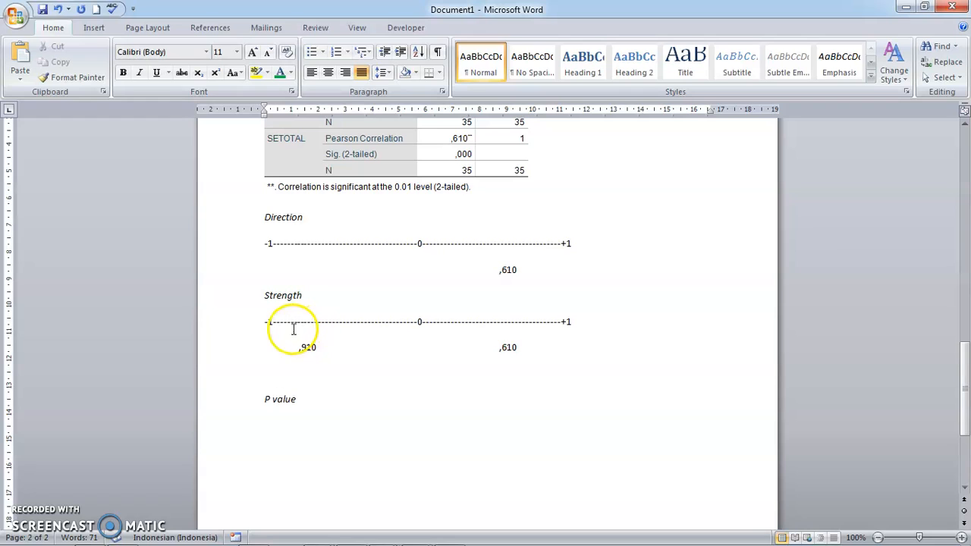
mouse_move(266, 311)
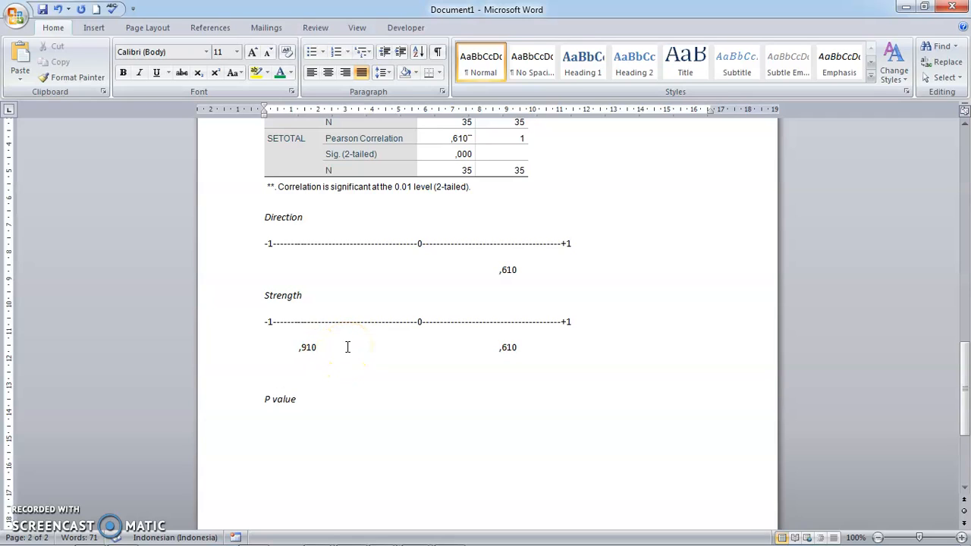
Step: Compare the Sig. (2-tailed) row and P value line in the significance section with the SLMTOTAL significance row in the Correlations table
left_click(313, 402)
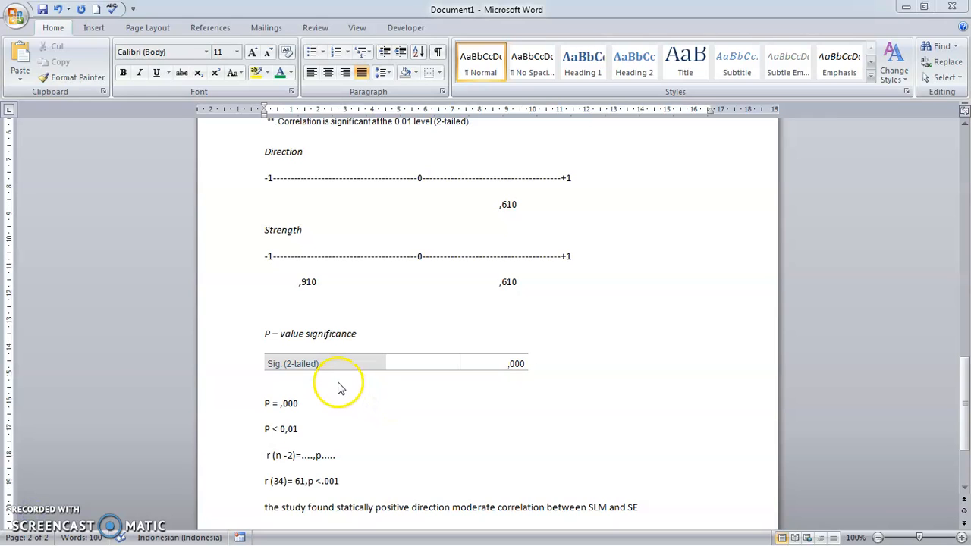
left_click(505, 364)
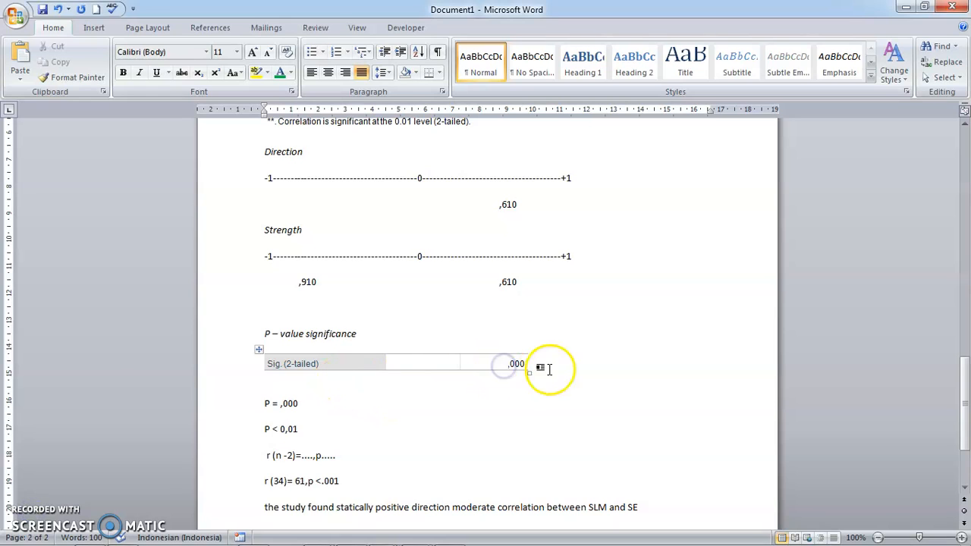
scroll(605, 369, "up", 3)
scroll(605, 369, "up", 3)
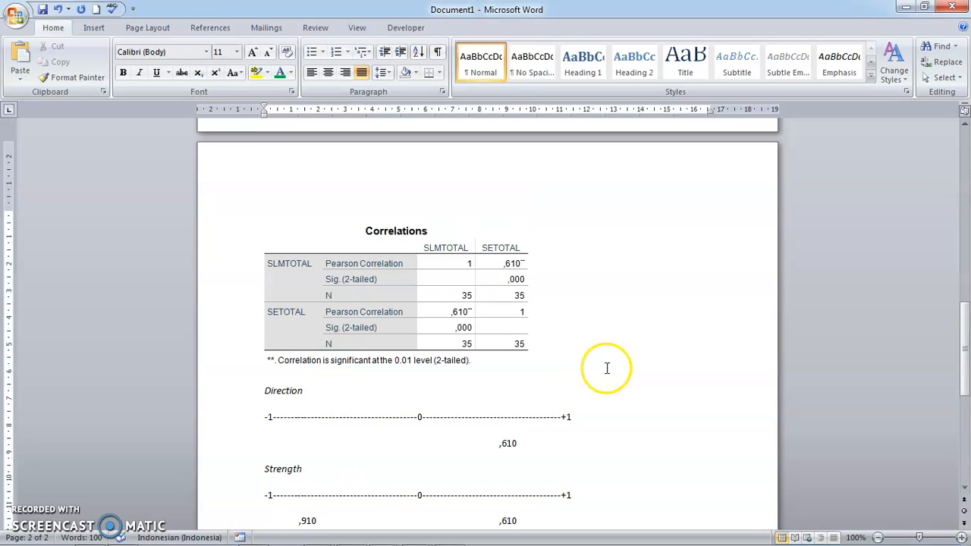
left_click(341, 279)
left_click_drag(341, 279, 503, 278)
scroll(506, 281, "down", 8)
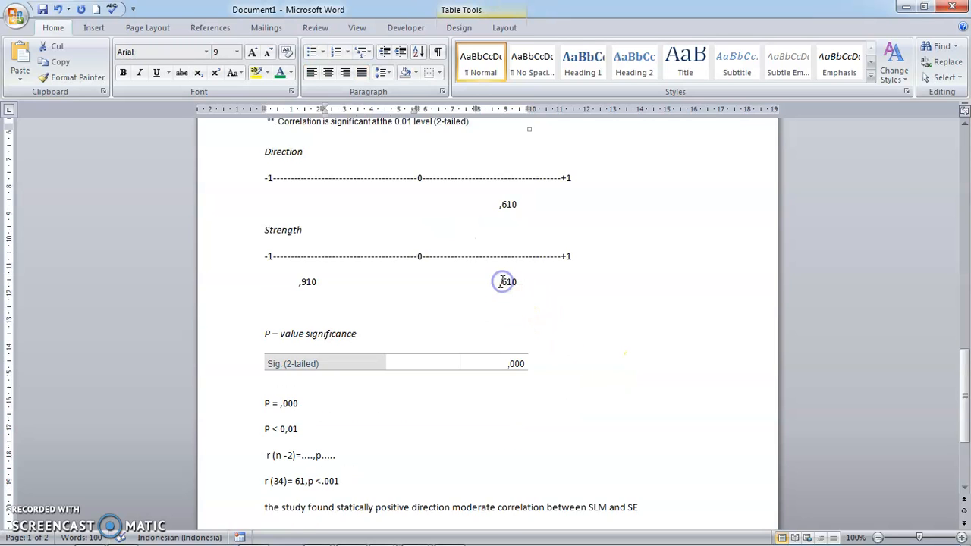
left_click(268, 266)
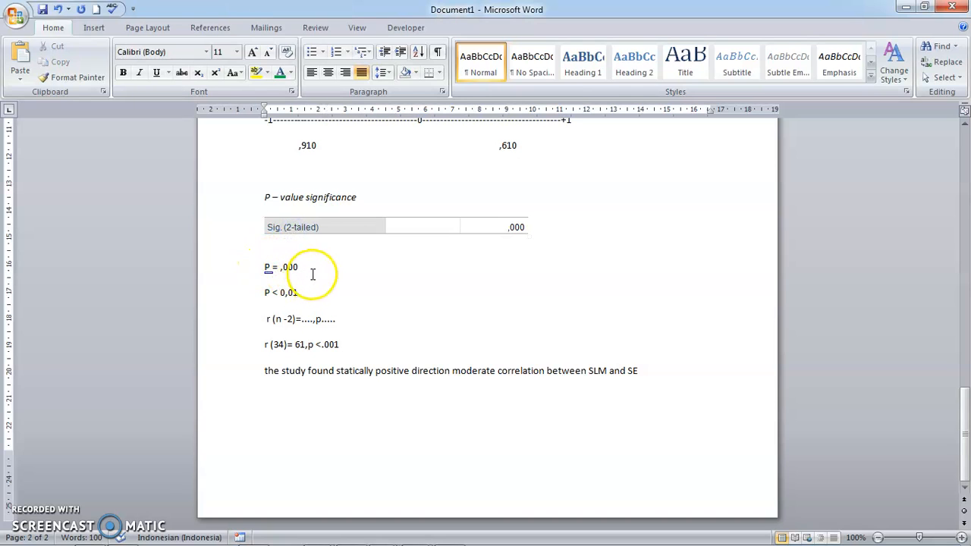
Step: Check the P < 0,01 and r (34) report lines against the significance footnote and figures of the Correlations table
left_click(267, 295)
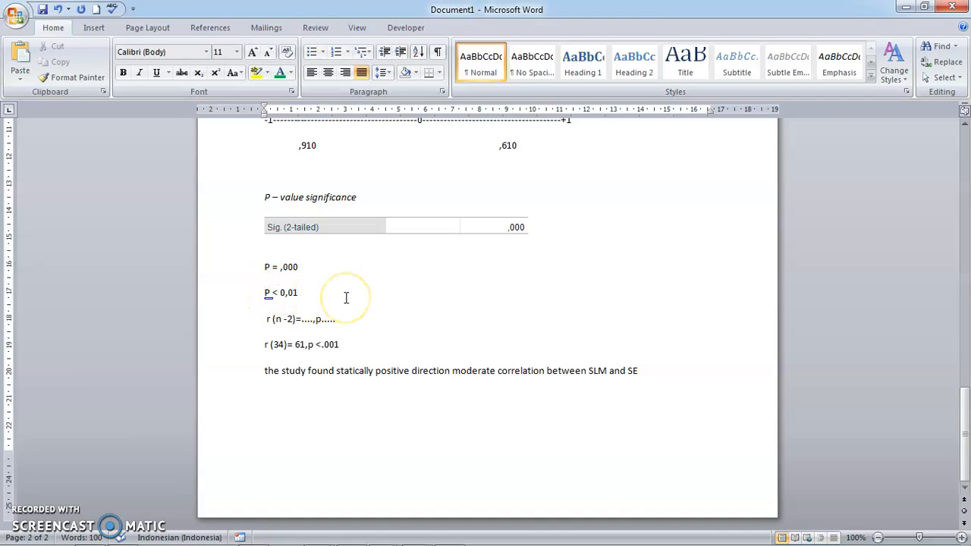
scroll(342, 289, "up", 6)
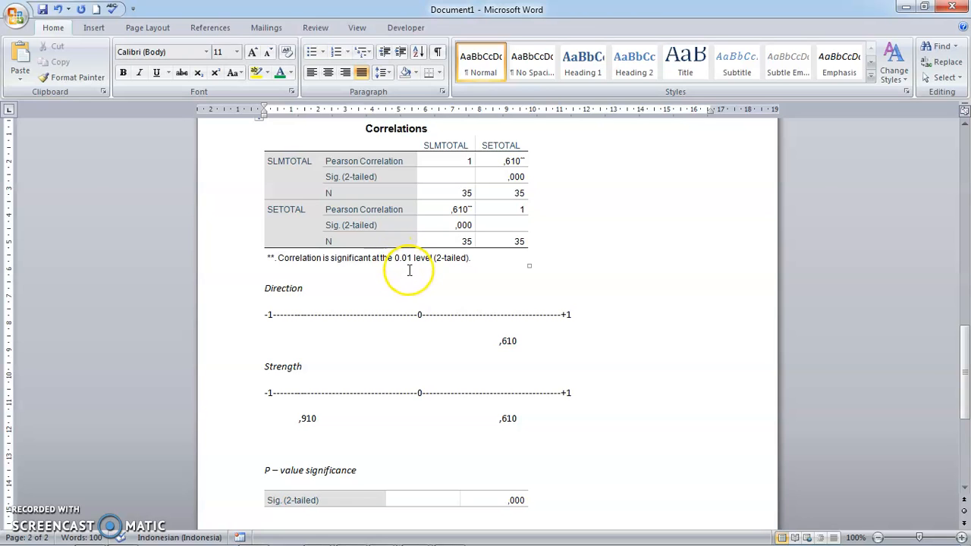
scroll(410, 270, "down", 6)
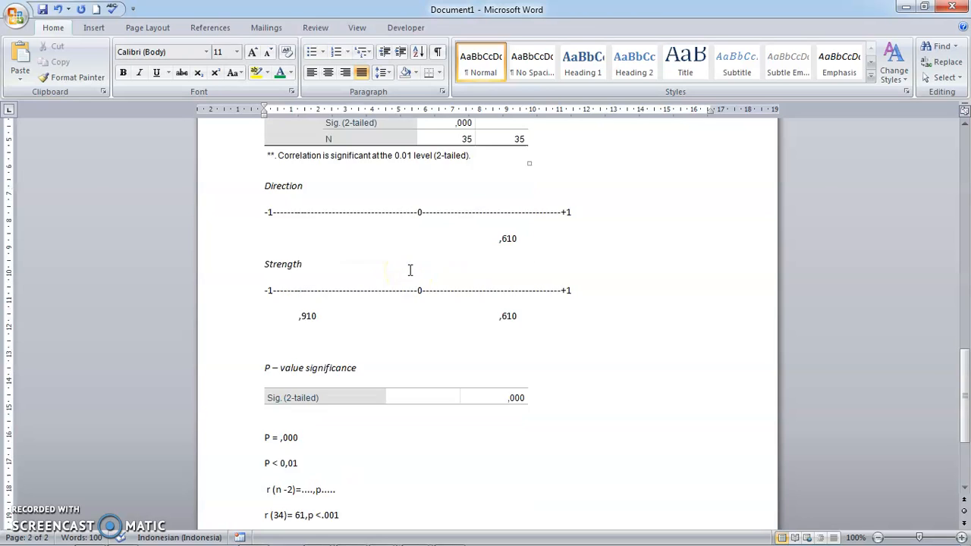
left_click(264, 294)
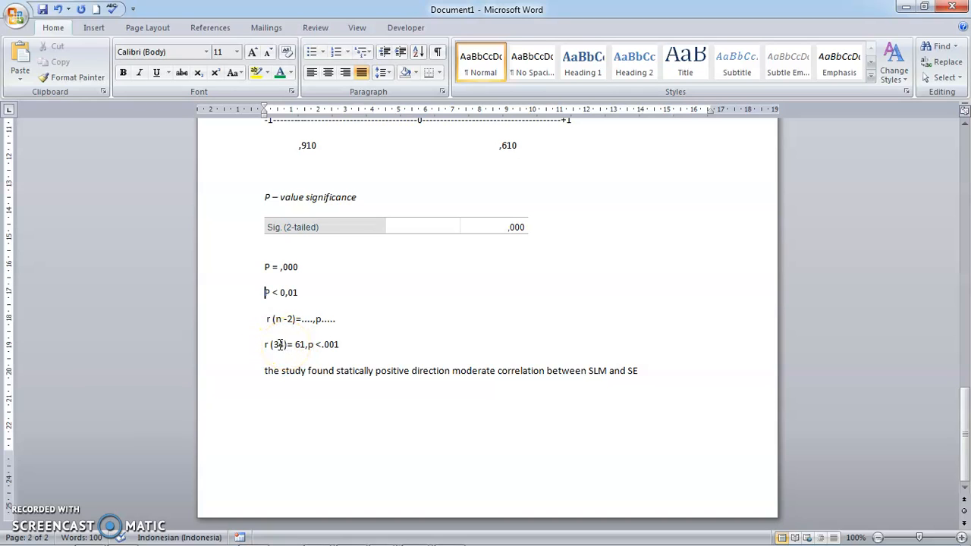
left_click(291, 346)
scroll(291, 346, "up", 1)
left_click(304, 383)
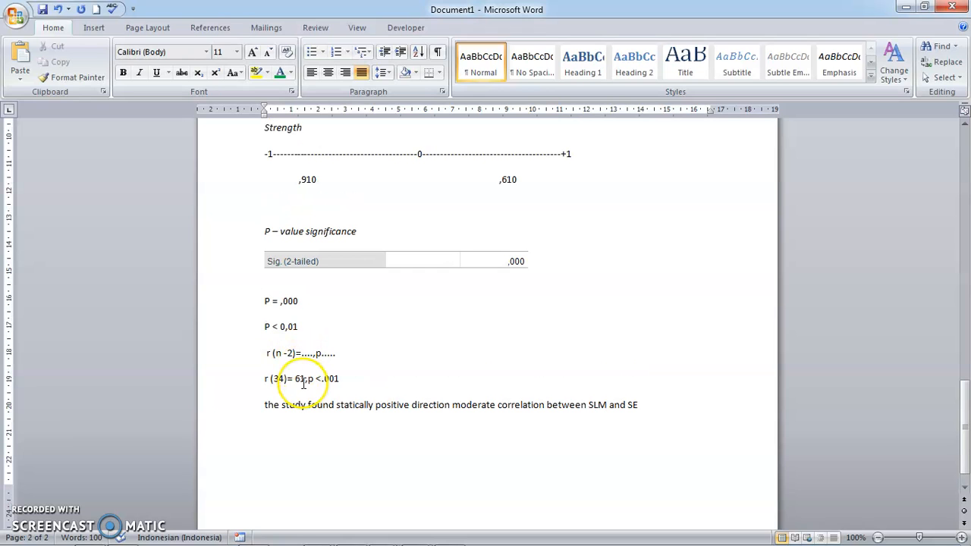
scroll(303, 384, "up", 9)
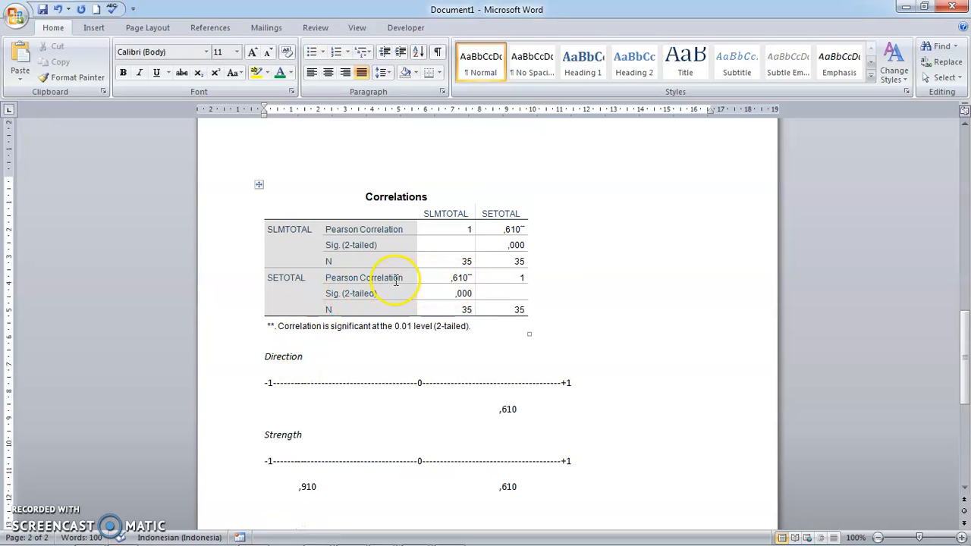
Step: Change the p-value in the r (34)= 61 report line to p < 0,01, consistent with the Correlations table footnote
scroll(437, 284, "down", 9)
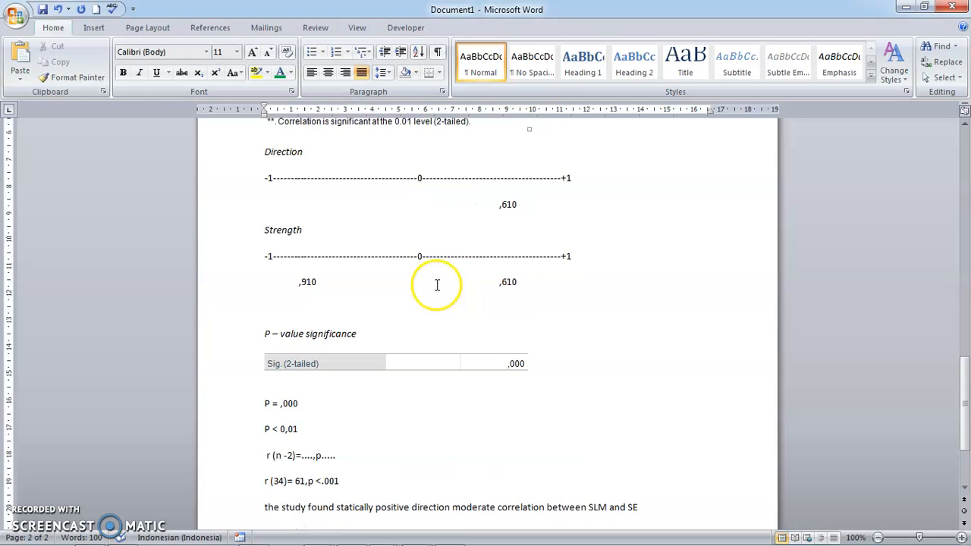
scroll(303, 373, "up", 9)
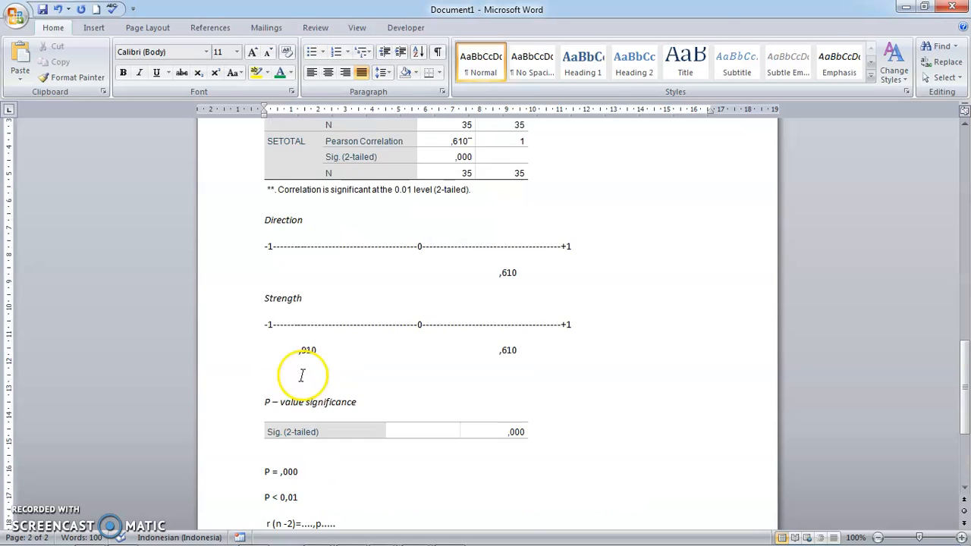
scroll(377, 338, "down", 8)
scroll(374, 342, "down", 2)
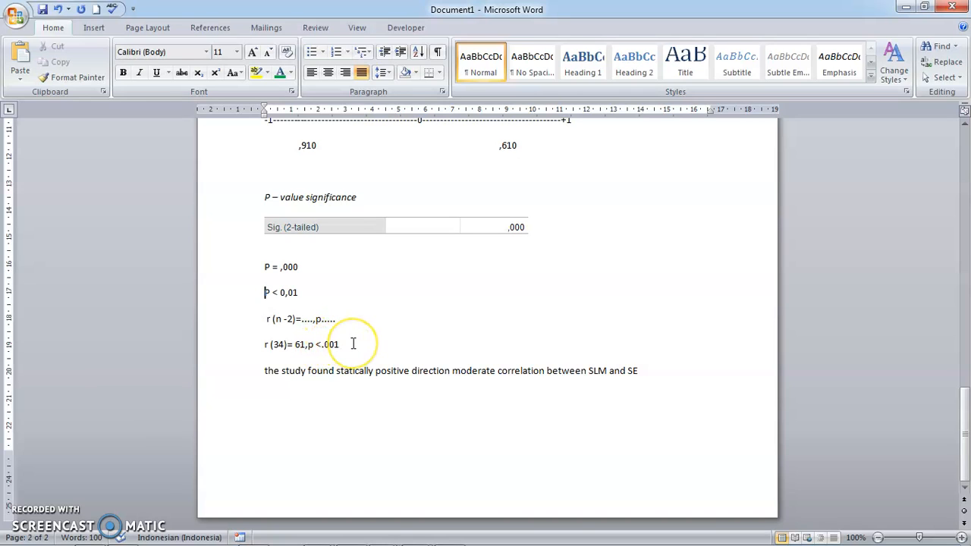
scroll(353, 344, "up", 2)
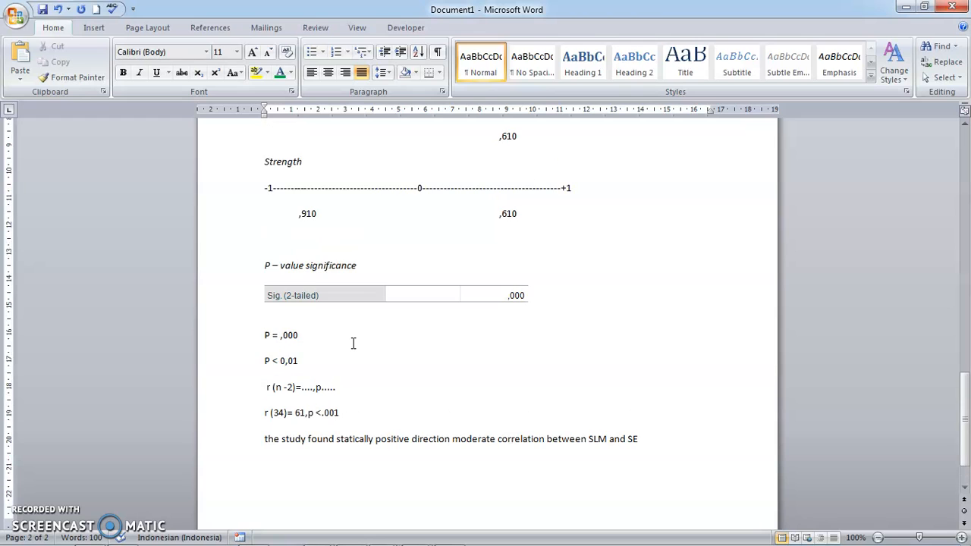
scroll(353, 343, "up", 7)
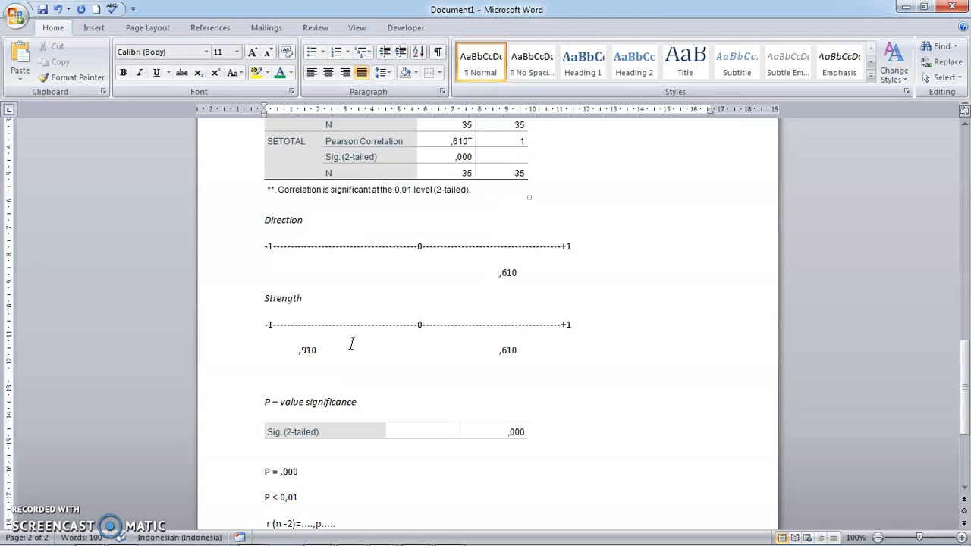
scroll(352, 344, "down", 9)
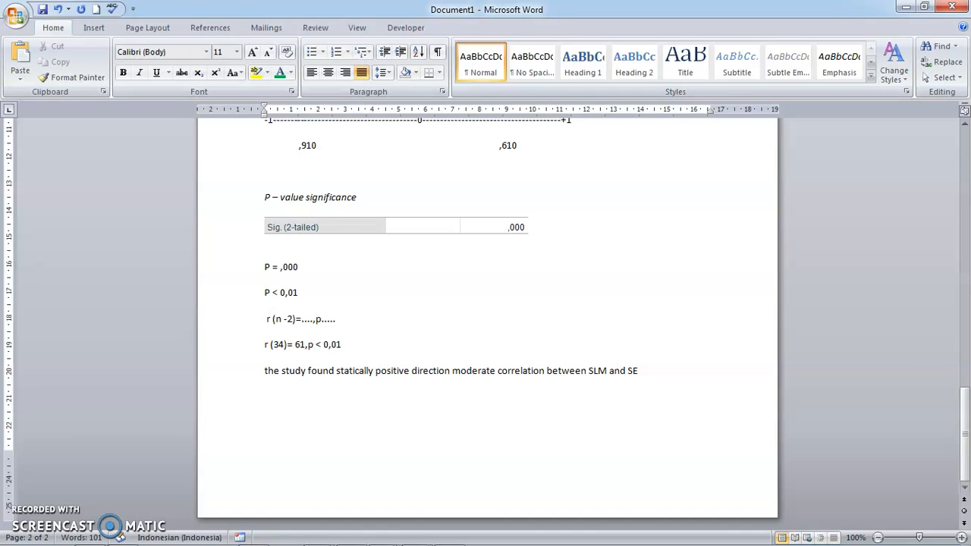
Step: Check the concluding sentence's positive direction and moderate correlation wording against the Direction and Strength scales, selecting the ,610 marker under Strength
left_click(293, 385)
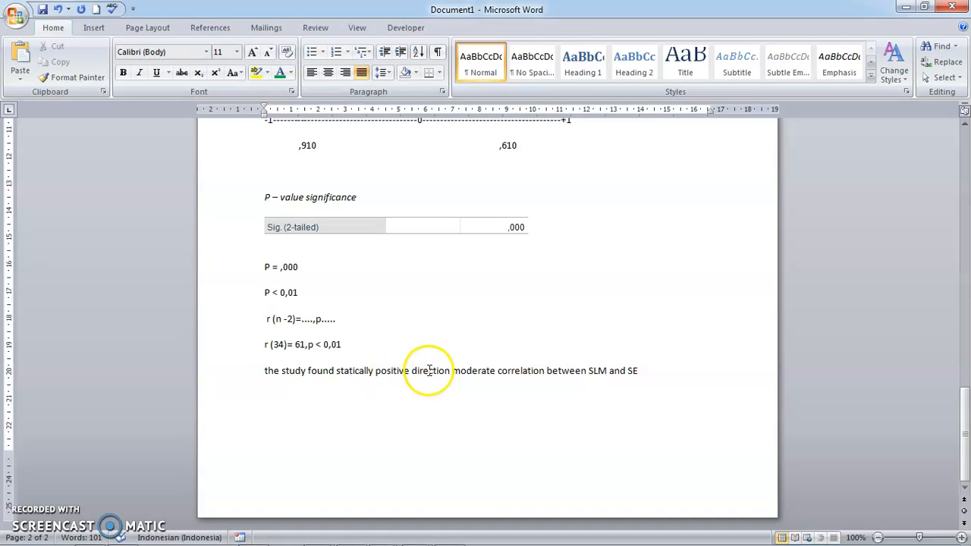
scroll(448, 367, "up", 5)
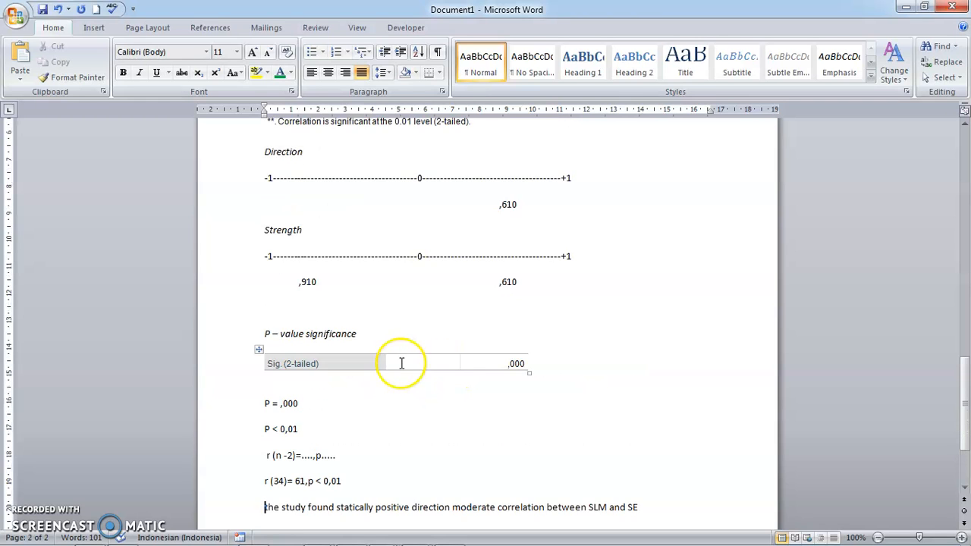
scroll(485, 267, "down", 5)
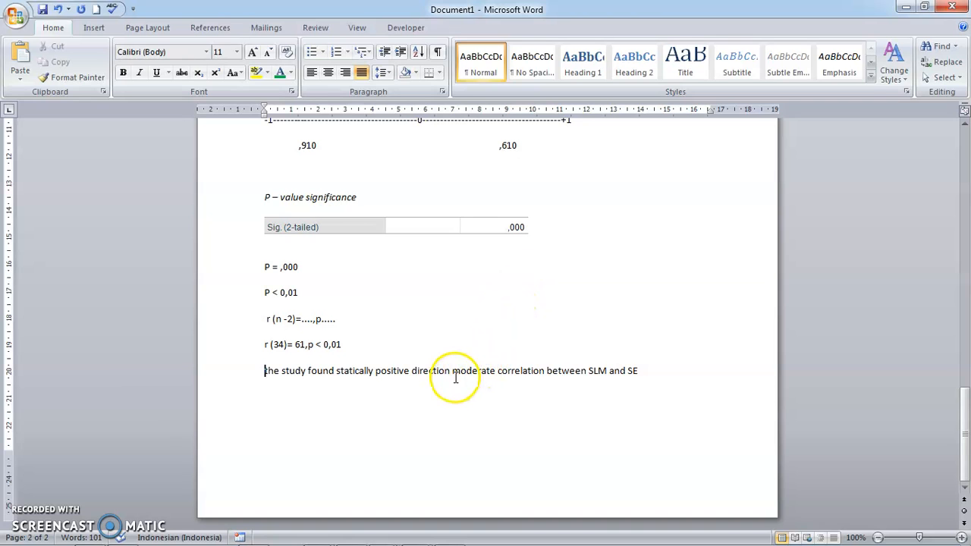
scroll(456, 374, "up", 3)
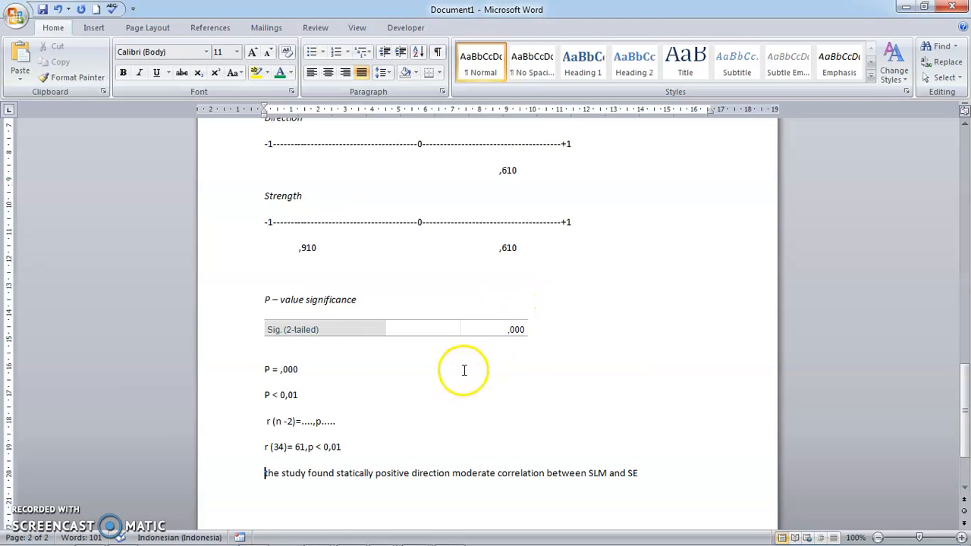
scroll(464, 371, "up", 3)
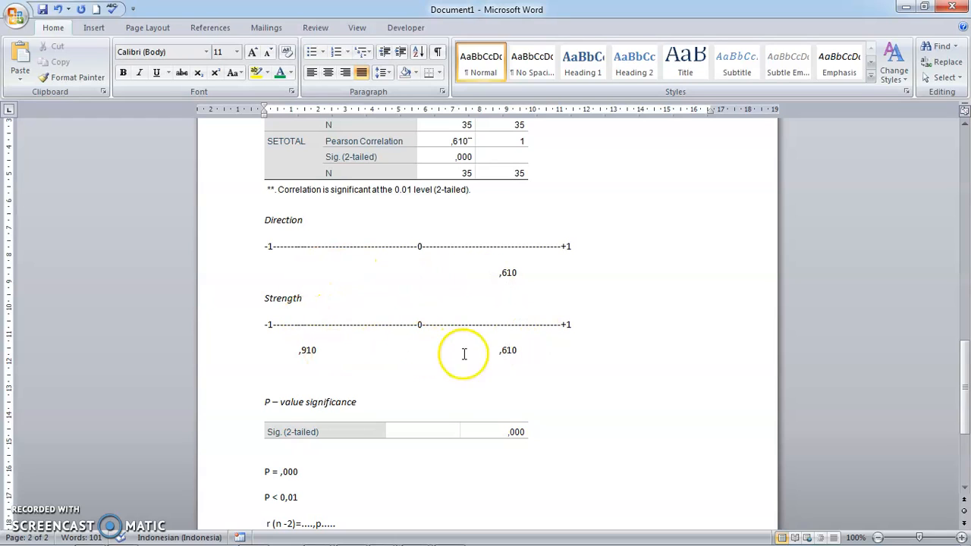
left_click_drag(499, 354, 512, 353)
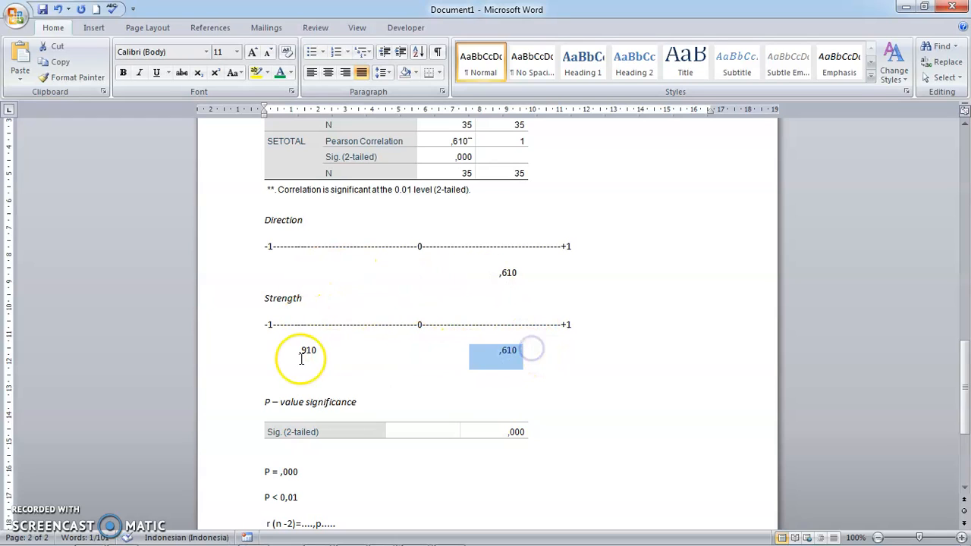
scroll(552, 351, "down", 1)
scroll(552, 351, "down", 4)
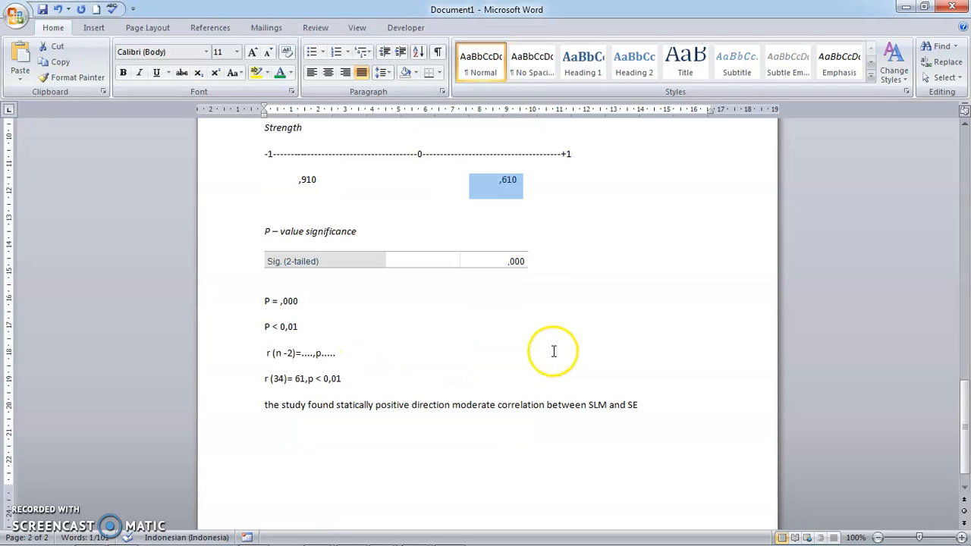
scroll(544, 262, "down", 1)
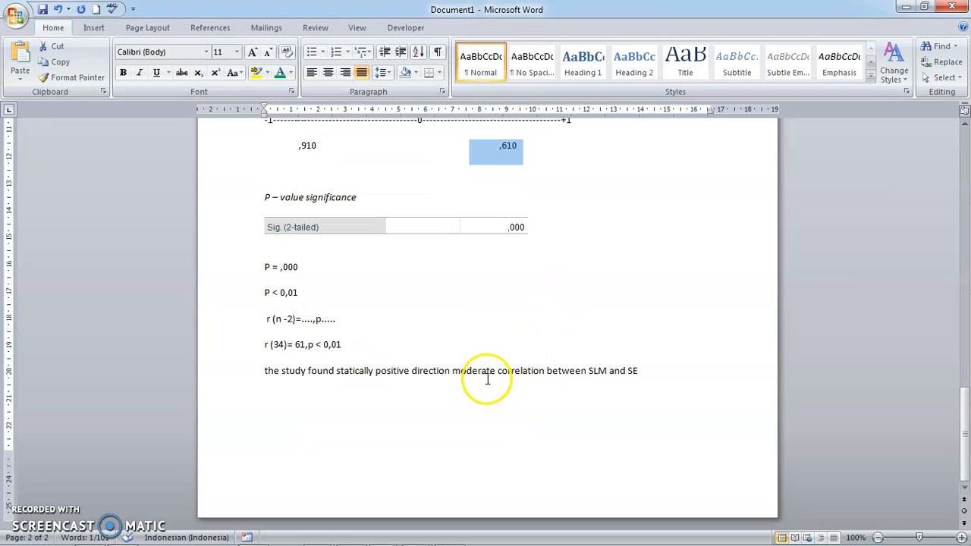